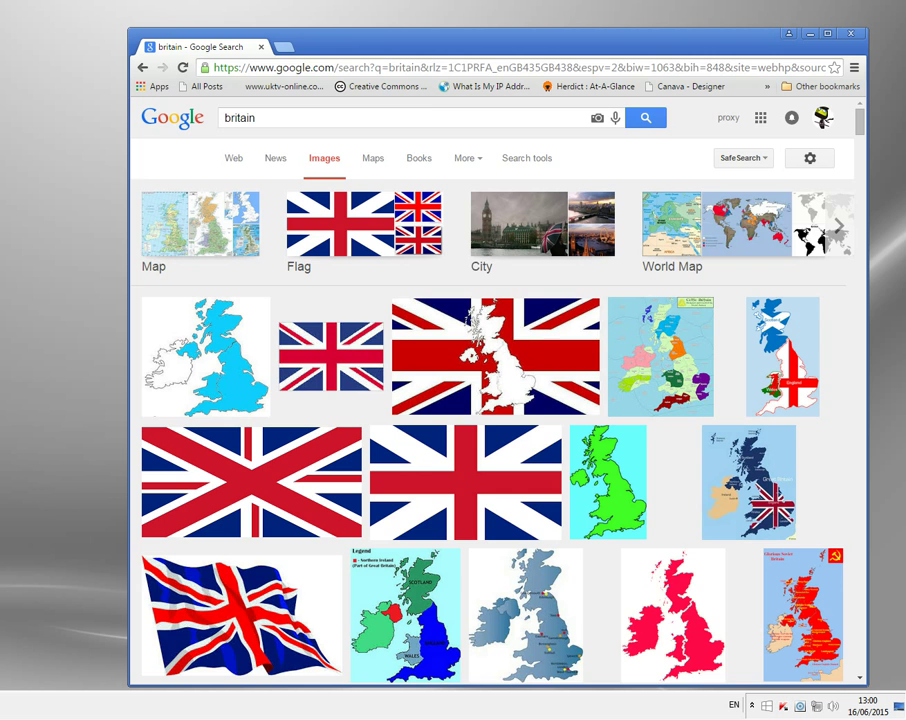
Step: Load bbc.co.uk in a new Chrome tab
{"action": "left_click", "coordinate": [287, 45]}
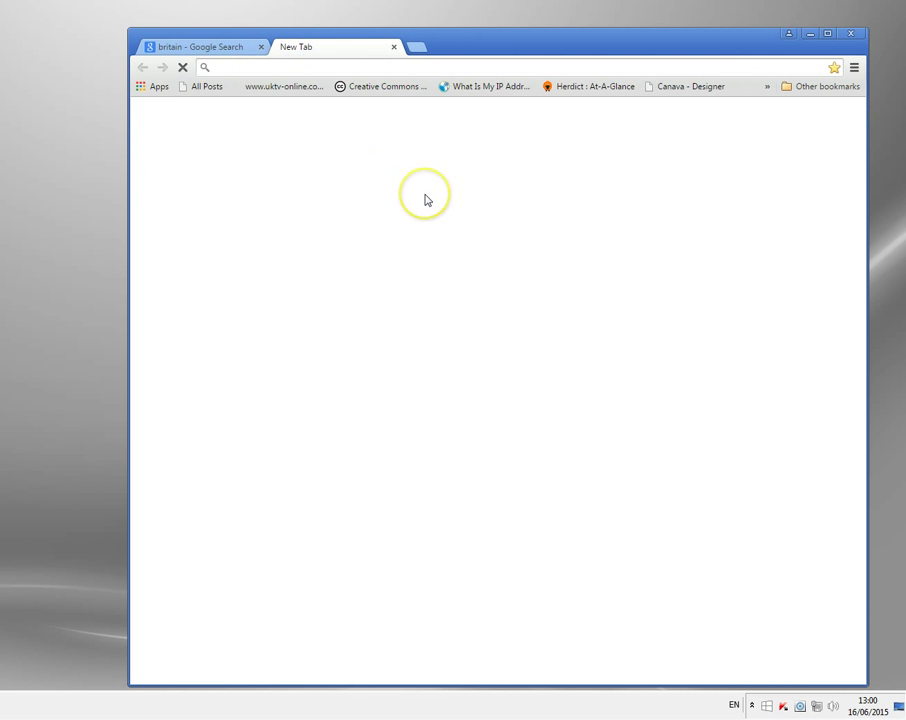
{"action": "type", "text": "bbc"}
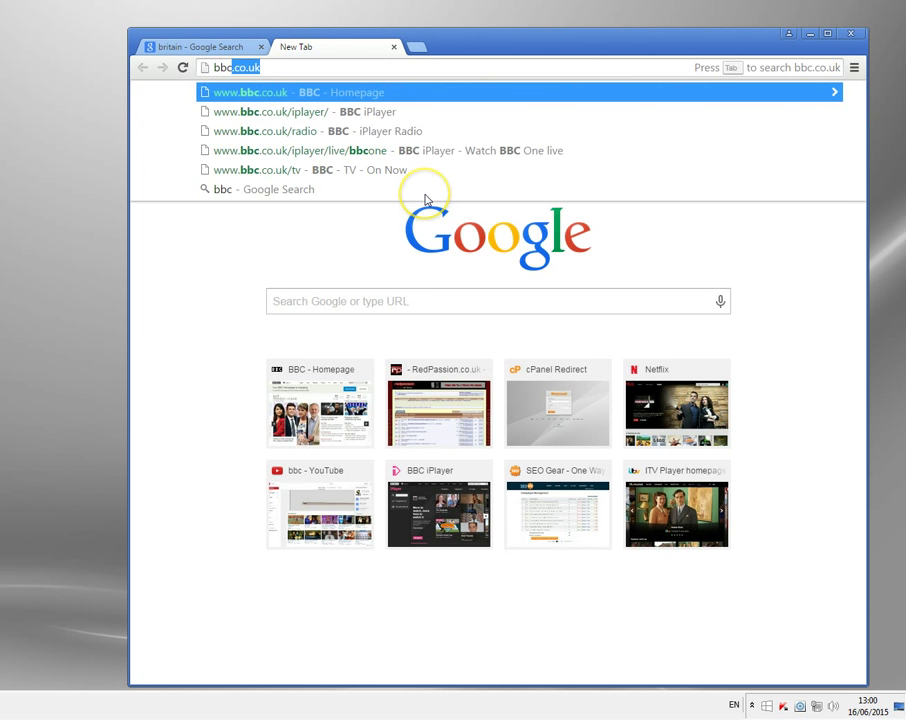
{"action": "key", "text": "Return"}
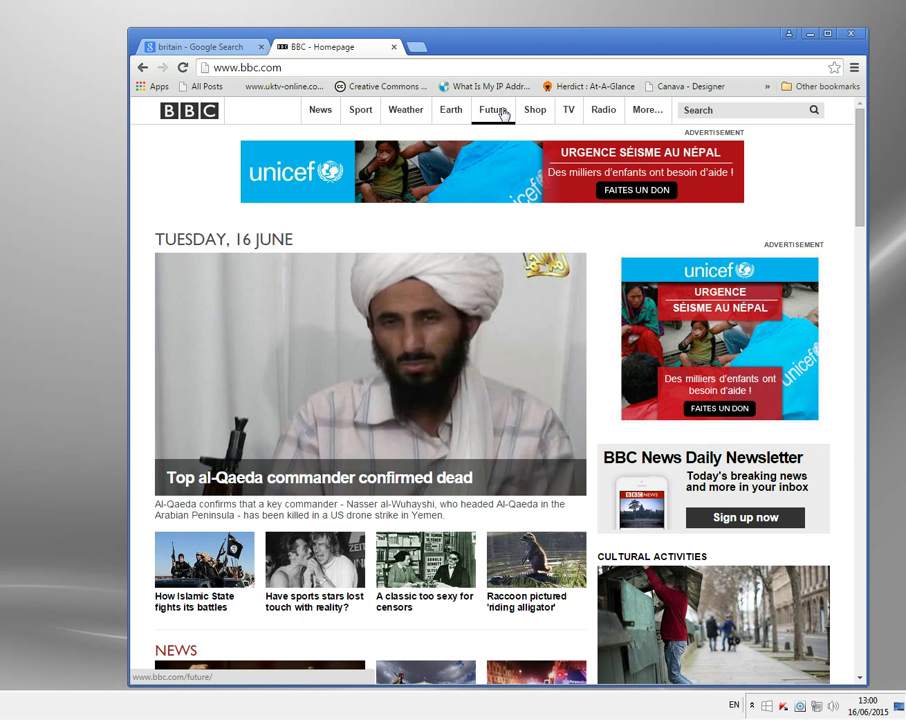
Step: Look over the BBC TV page, then close both tabs to quit Chrome
{"action": "left_click", "coordinate": [570, 114]}
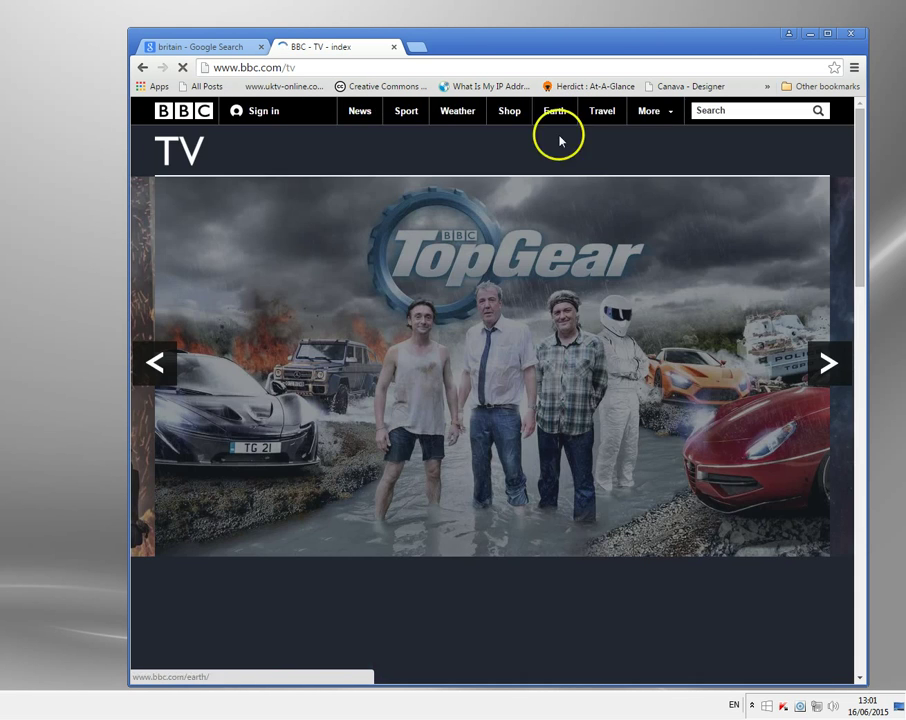
{"action": "scroll", "coordinate": [620, 369], "scroll_direction": "down", "scroll_amount": 5}
{"action": "scroll", "coordinate": [625, 377], "scroll_direction": "down", "scroll_amount": 5}
{"action": "scroll", "coordinate": [625, 377], "scroll_direction": "up", "scroll_amount": 8}
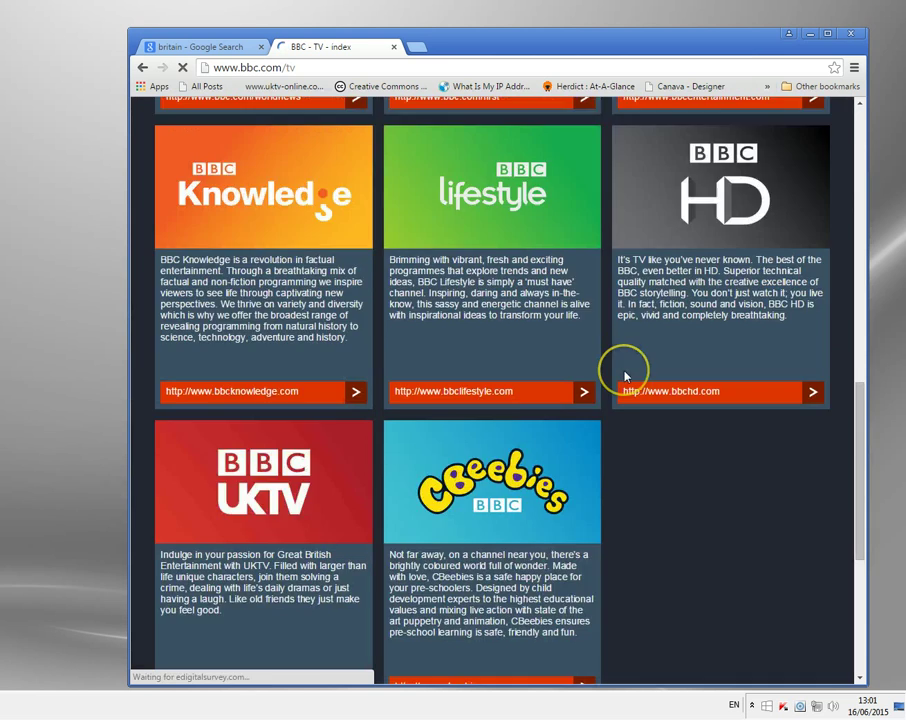
{"action": "scroll", "coordinate": [625, 377], "scroll_direction": "up", "scroll_amount": 3}
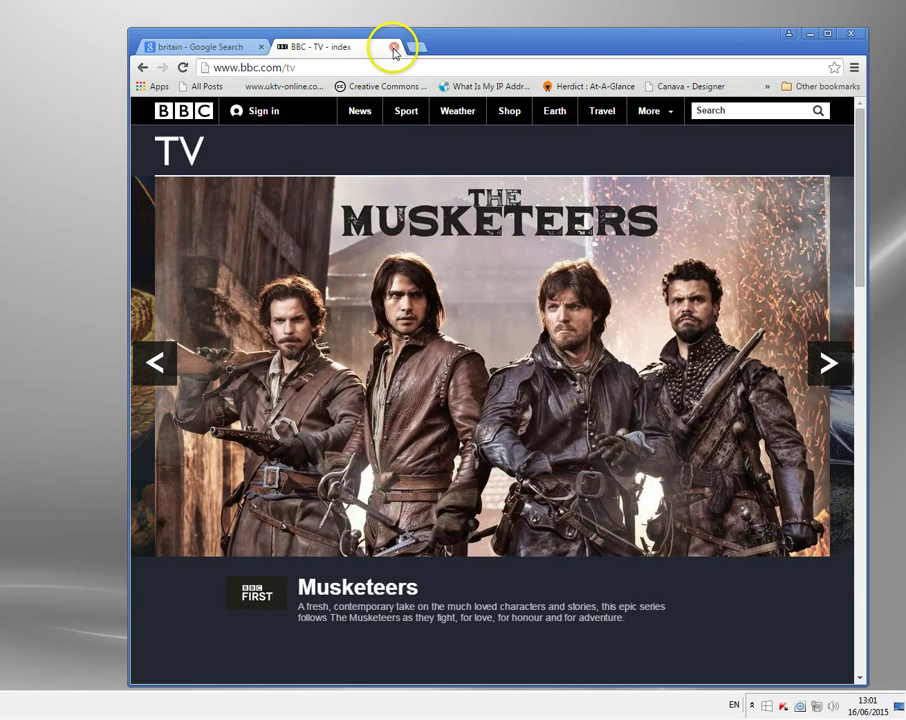
{"action": "left_click", "coordinate": [394, 48]}
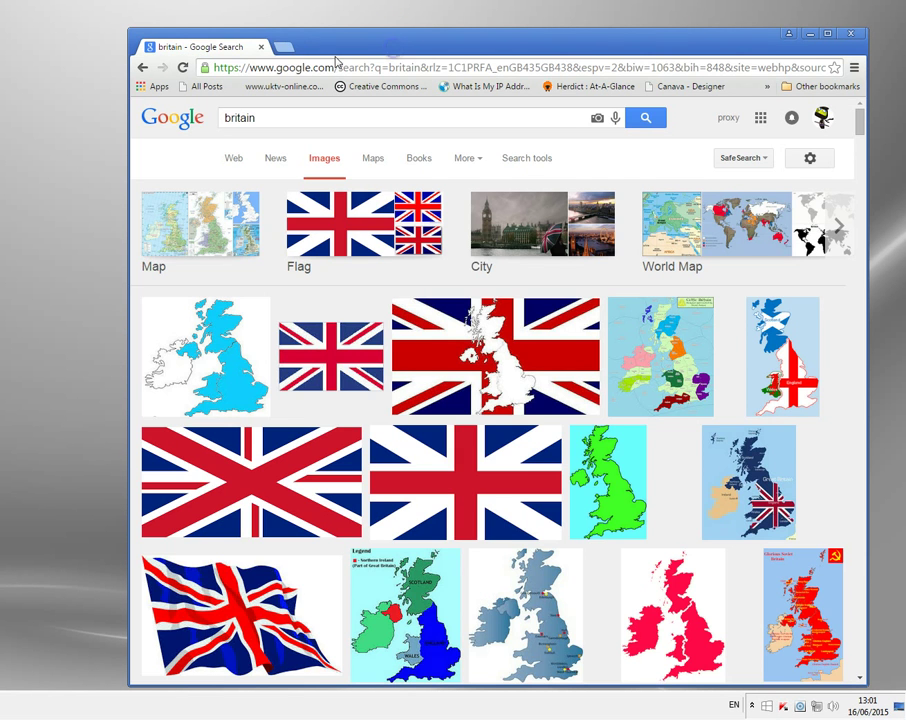
{"action": "left_click", "coordinate": [263, 48]}
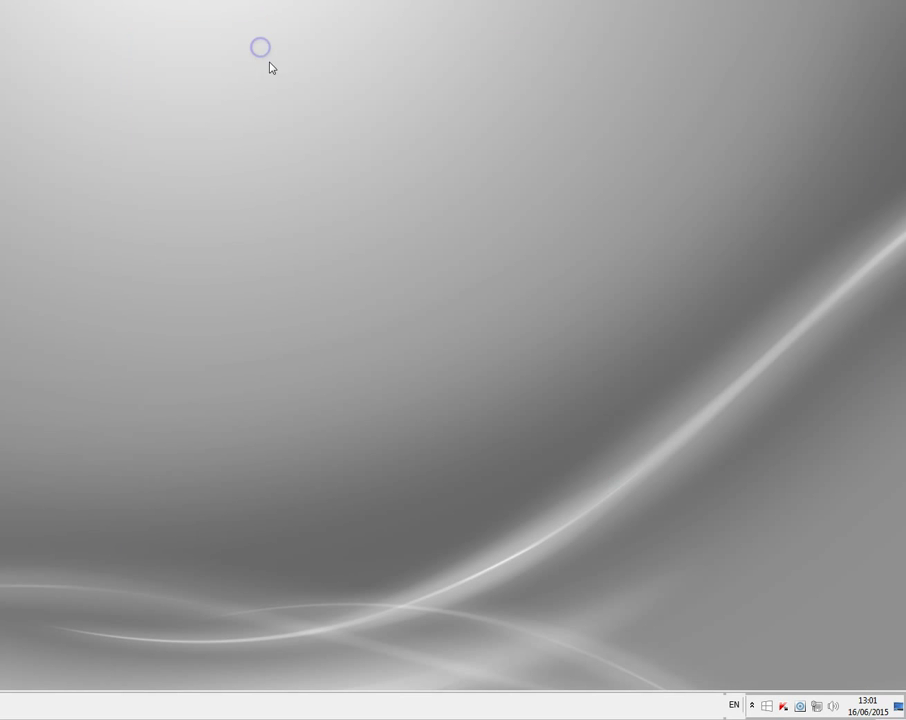
Step: Open Identity Cloaker from the hidden tray icons and scroll its proxy list
{"action": "left_click", "coordinate": [752, 710]}
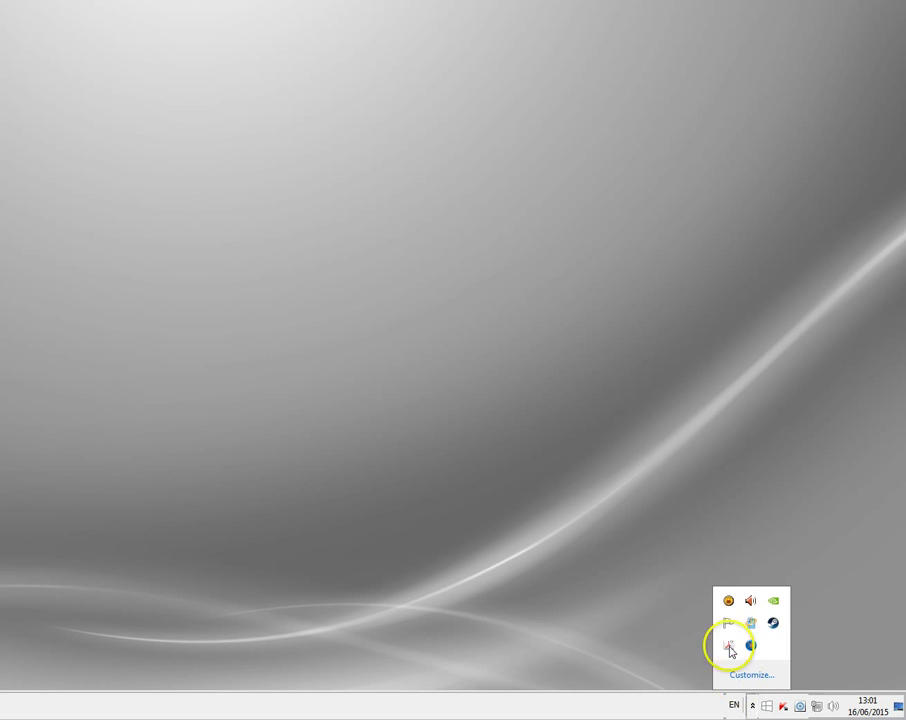
{"action": "left_click", "coordinate": [727, 602]}
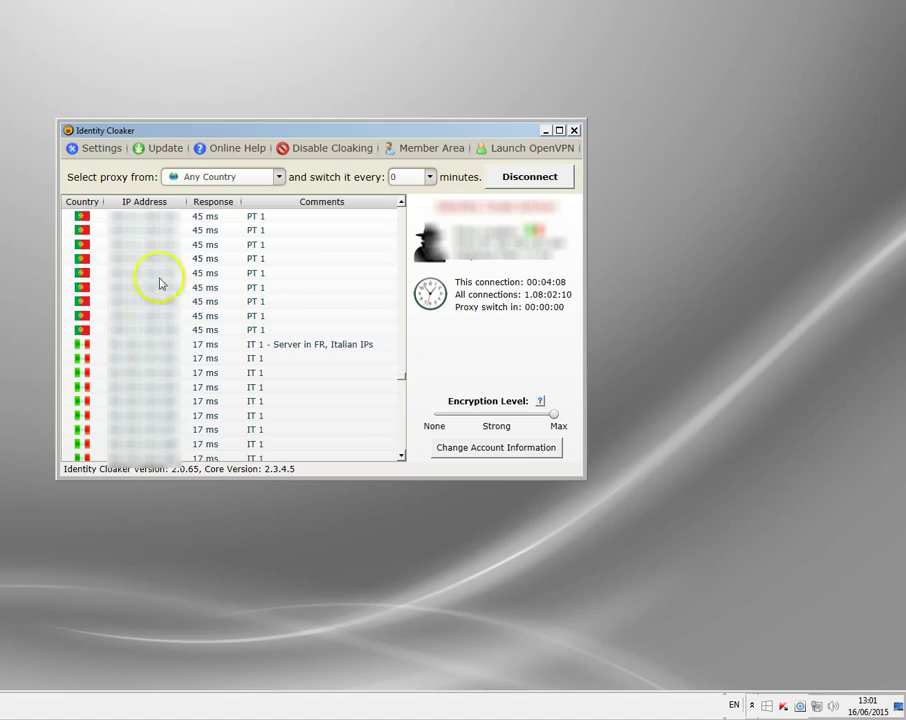
{"action": "left_click_drag", "start_coordinate": [403, 378], "coordinate": [398, 353]}
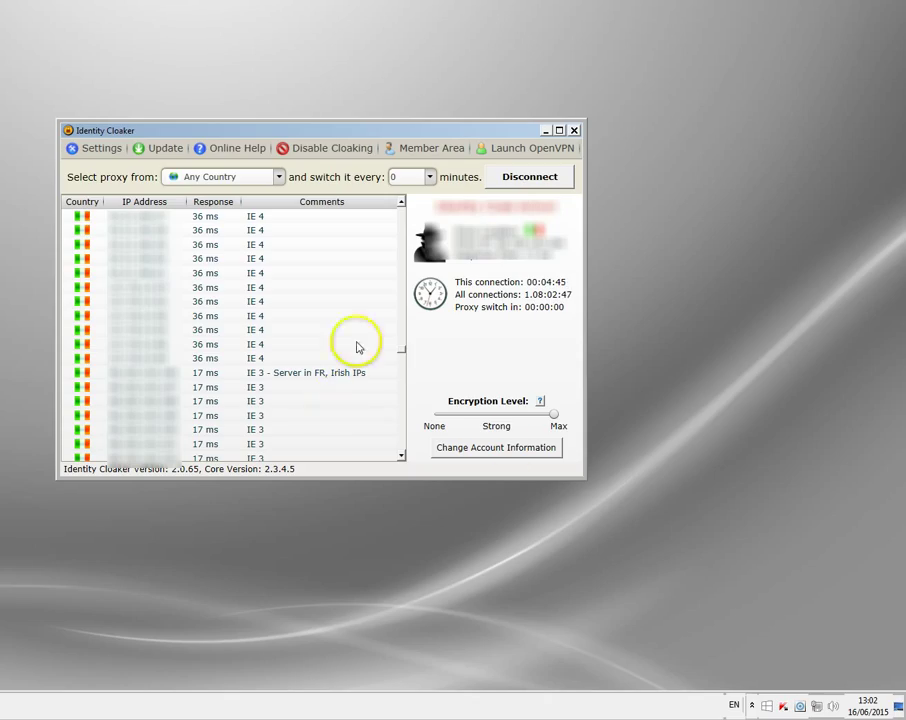
Step: Select a UK 10 proxy server, then minimise the Identity Cloaker window
{"action": "left_click_drag", "start_coordinate": [404, 355], "coordinate": [396, 426]}
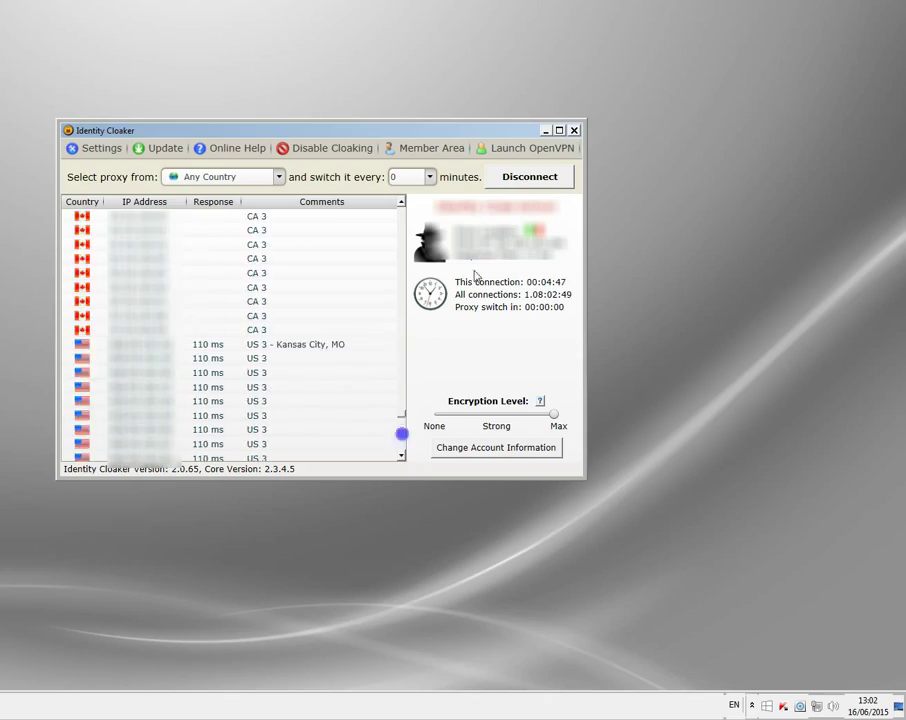
{"action": "scroll", "coordinate": [399, 410], "scroll_direction": "down", "scroll_amount": 5}
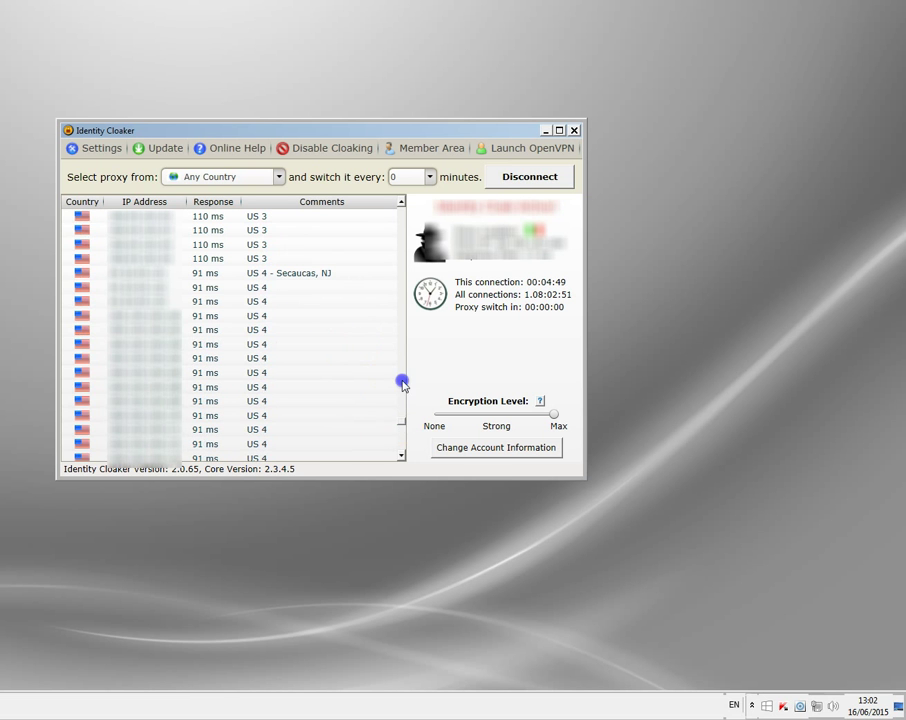
{"action": "left_click_drag", "start_coordinate": [400, 418], "coordinate": [400, 261]}
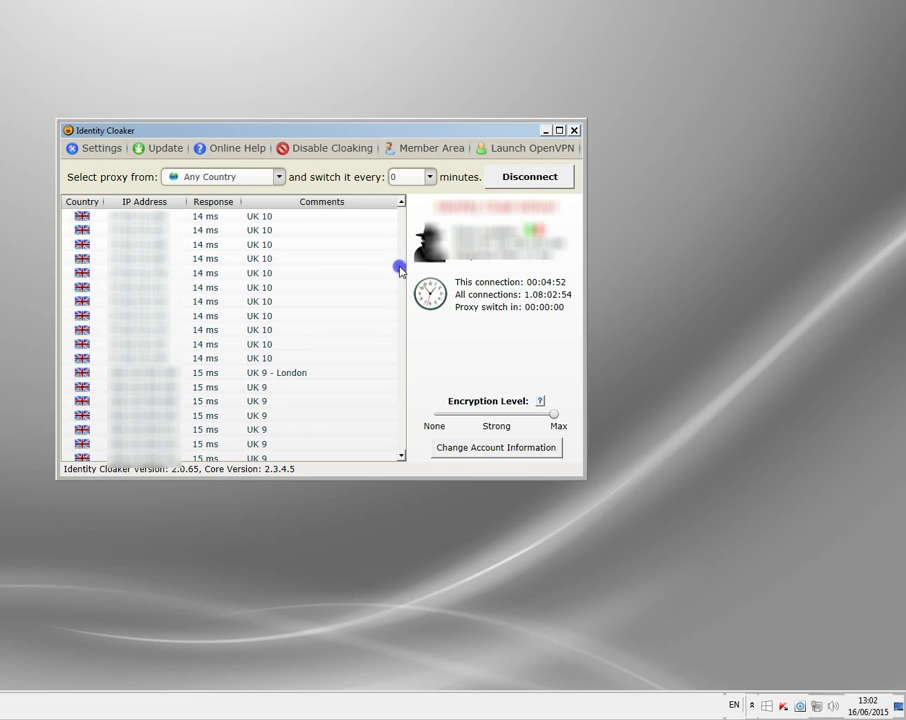
{"action": "left_click", "coordinate": [124, 289]}
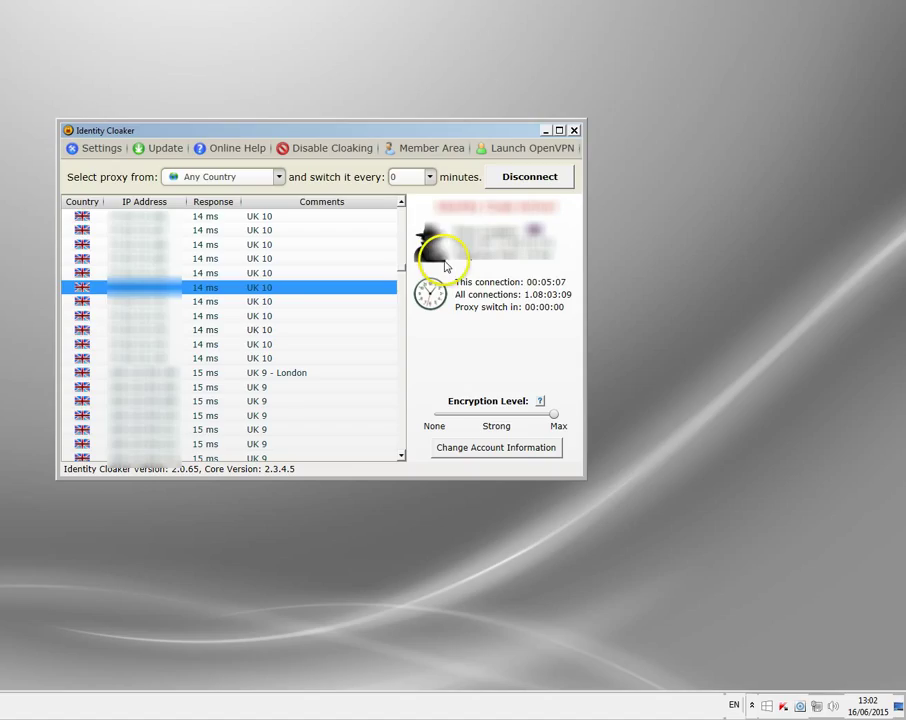
{"action": "left_click", "coordinate": [545, 131]}
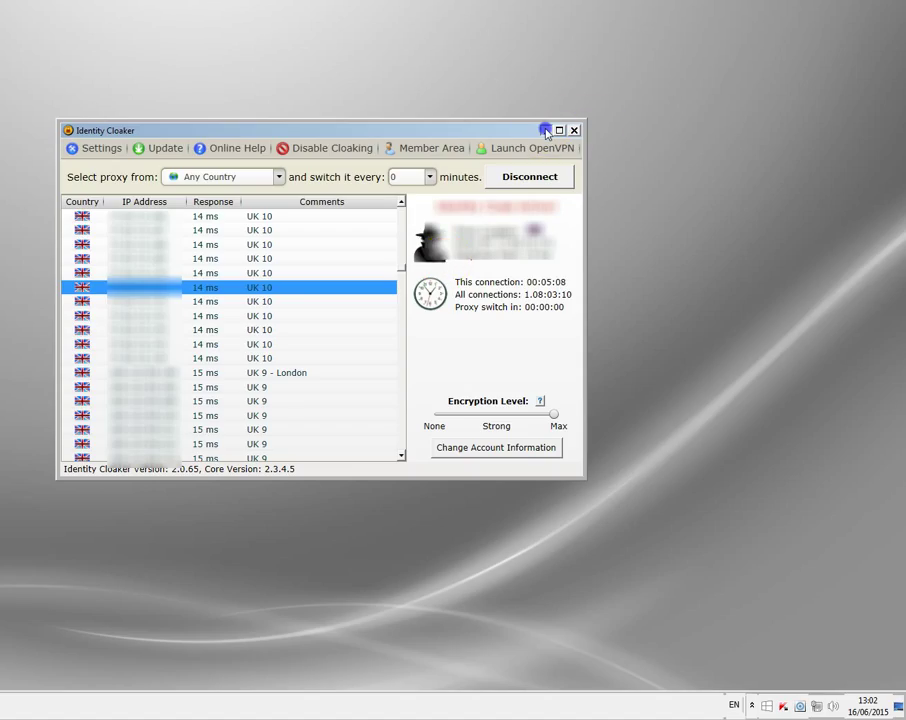
{"action": "left_click", "coordinate": [545, 131]}
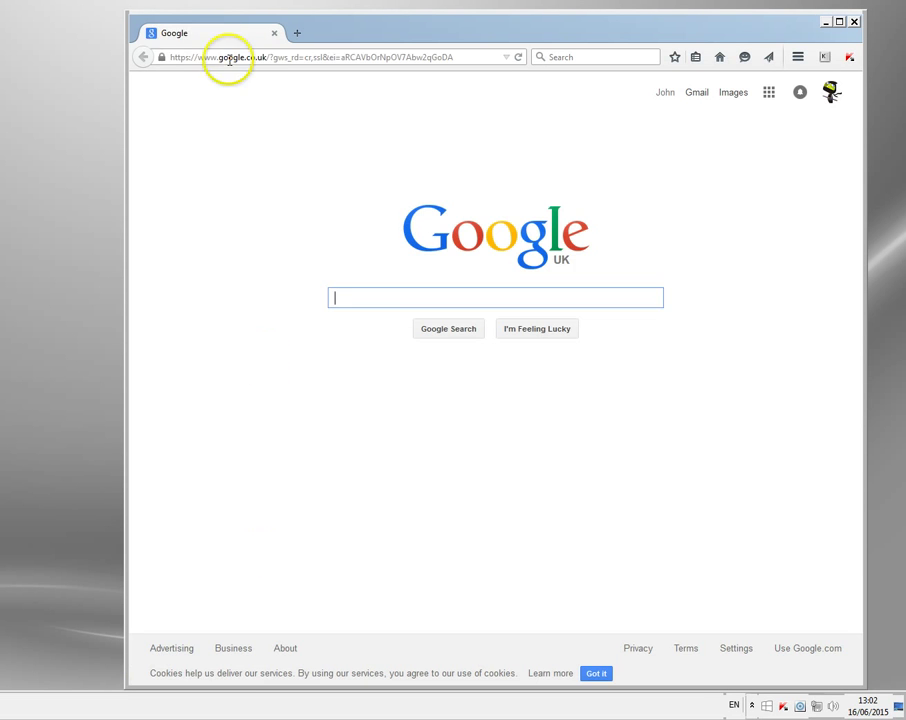
Step: Load bbc.co.uk, dismiss the homepage-is-changing notice, and go to BBC TV
{"action": "left_click", "coordinate": [212, 57]}
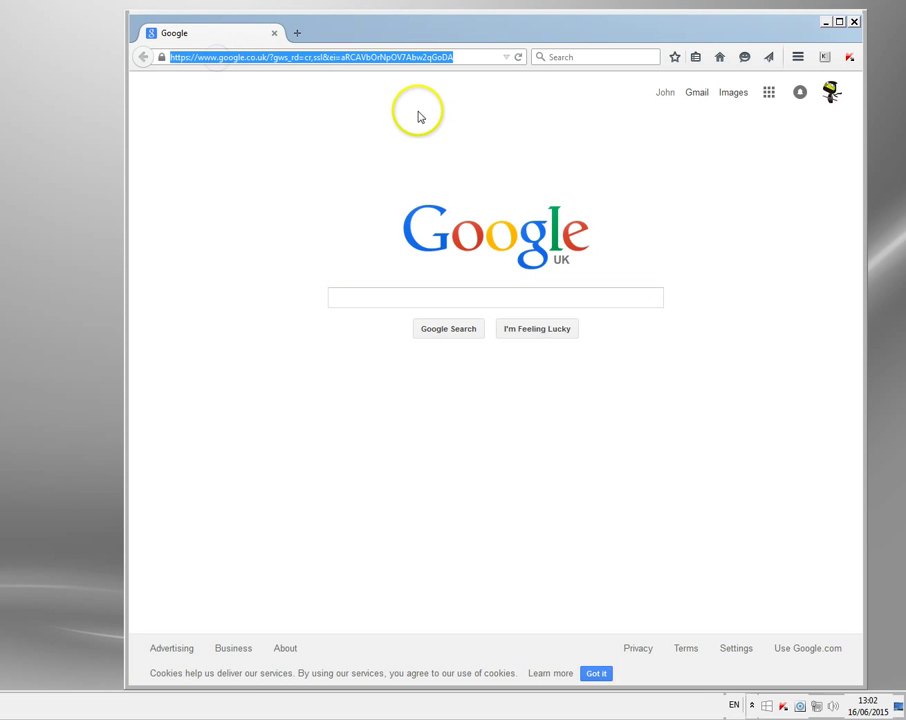
{"action": "type", "text": "bbc.co.uk"}
{"action": "key", "text": "Return"}
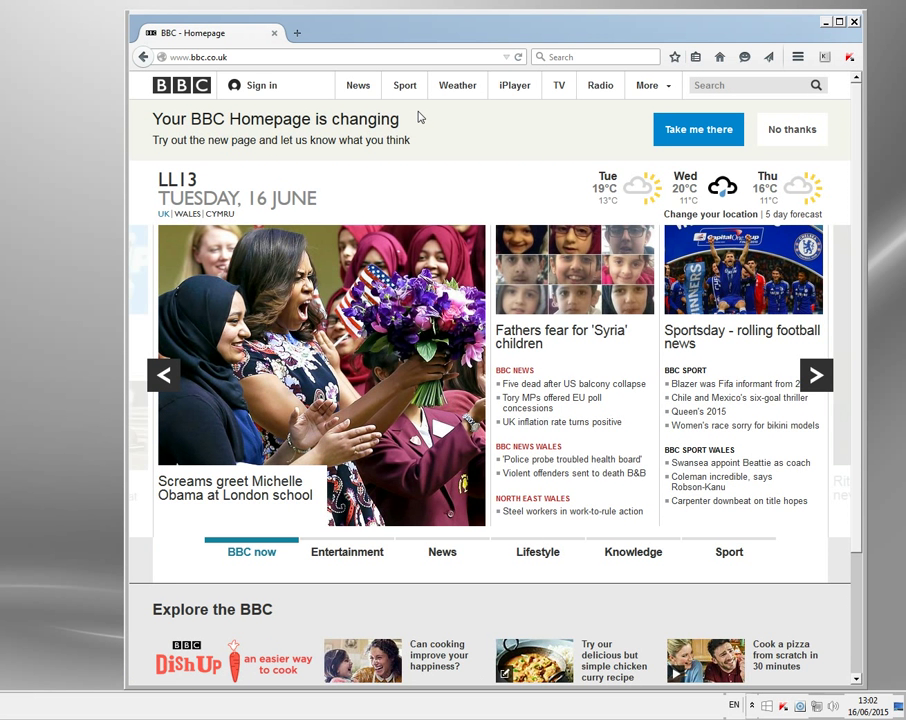
{"action": "left_click", "coordinate": [797, 129]}
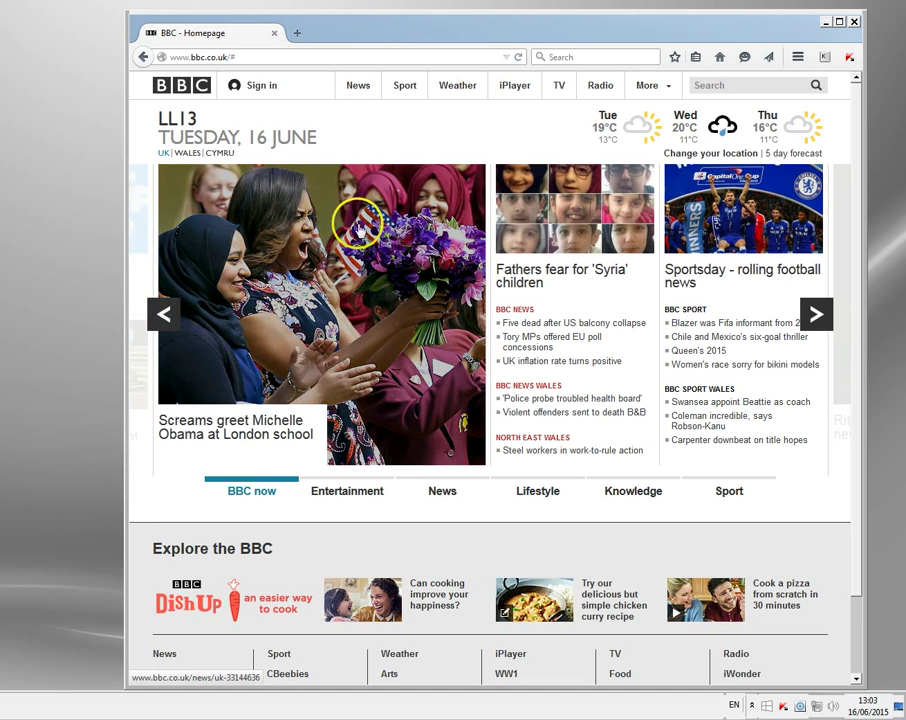
{"action": "mouse_move", "coordinate": [328, 168]}
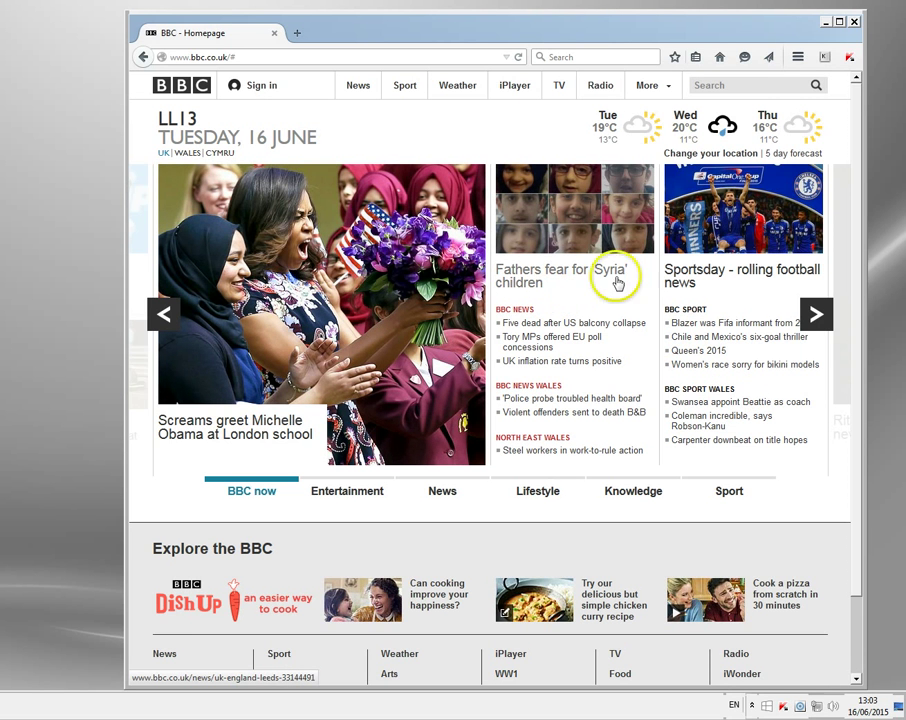
{"action": "left_click", "coordinate": [562, 92]}
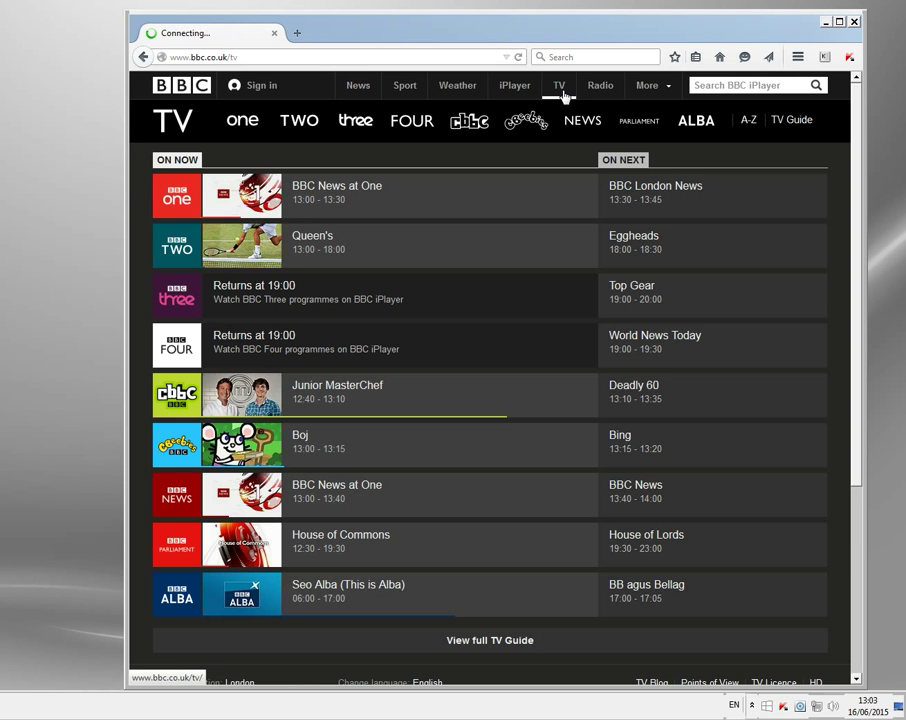
Step: Visit BBC iPlayer, then return to the BBC TV On Now channel listings
{"action": "left_click", "coordinate": [290, 108]}
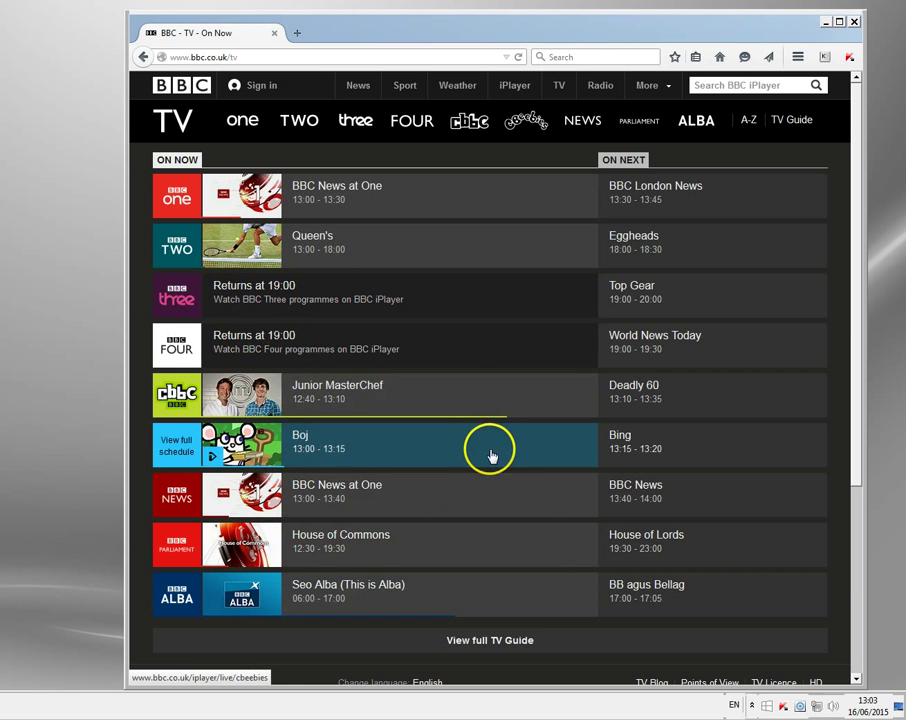
{"action": "left_click", "coordinate": [507, 84]}
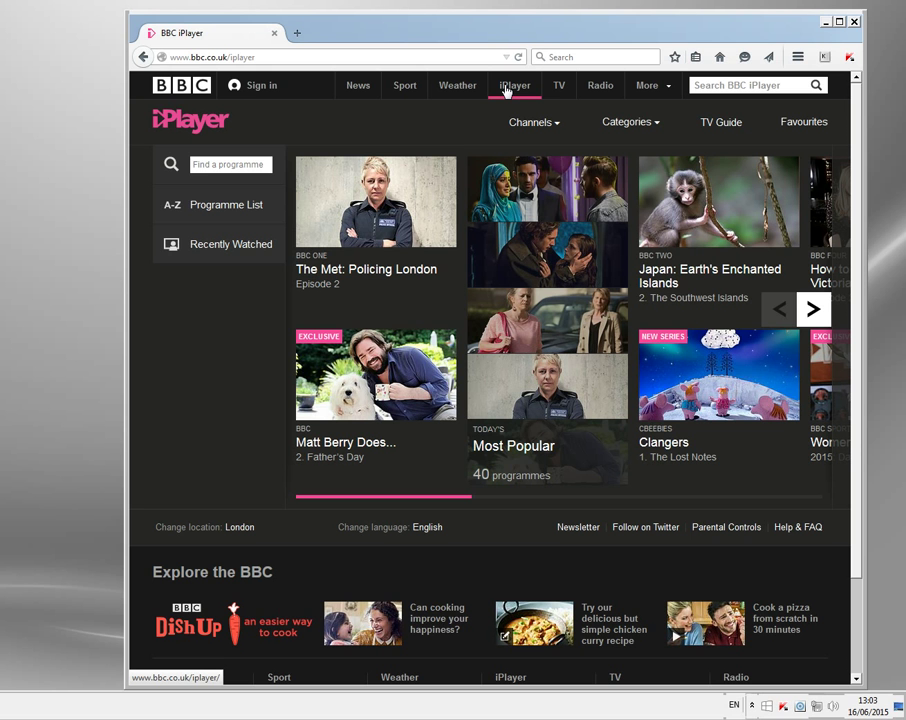
{"action": "left_click", "coordinate": [545, 92]}
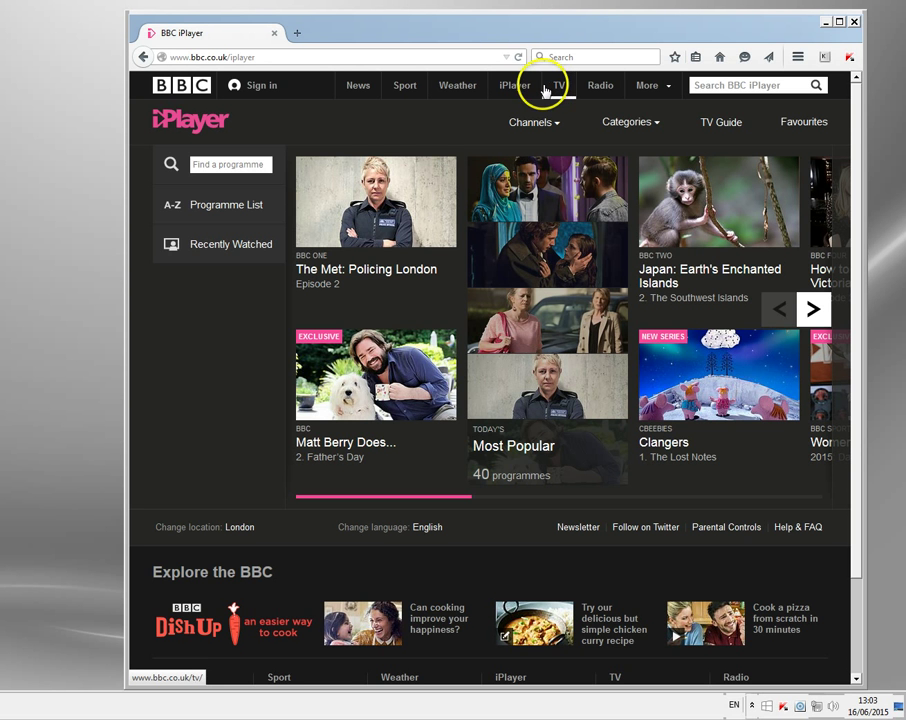
{"action": "left_click", "coordinate": [559, 90]}
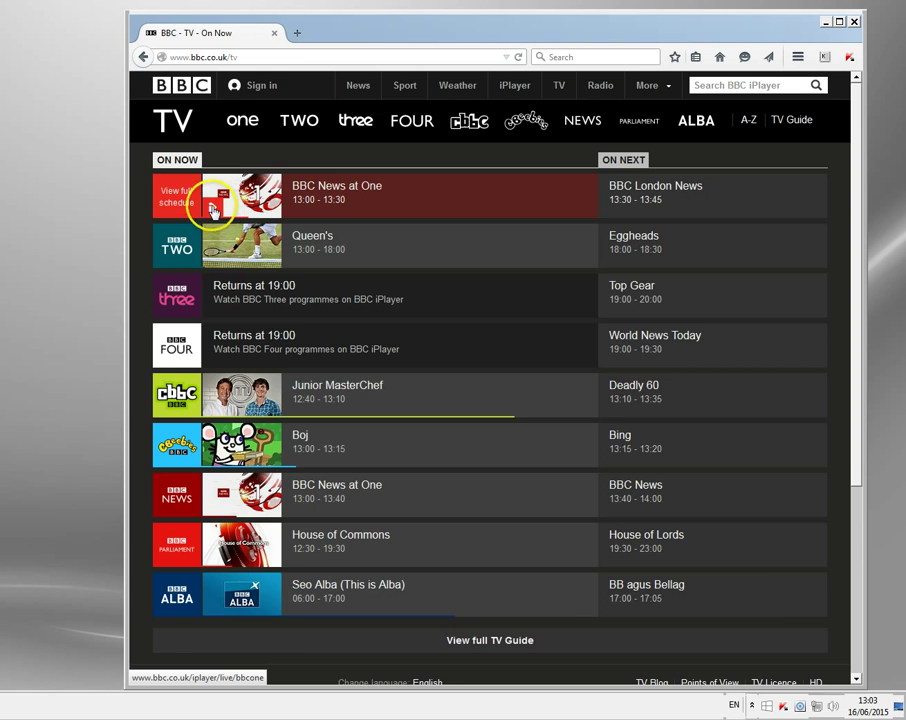
Step: Play the BBC One live stream, pause it, and add a blank tab
{"action": "left_click", "coordinate": [214, 200]}
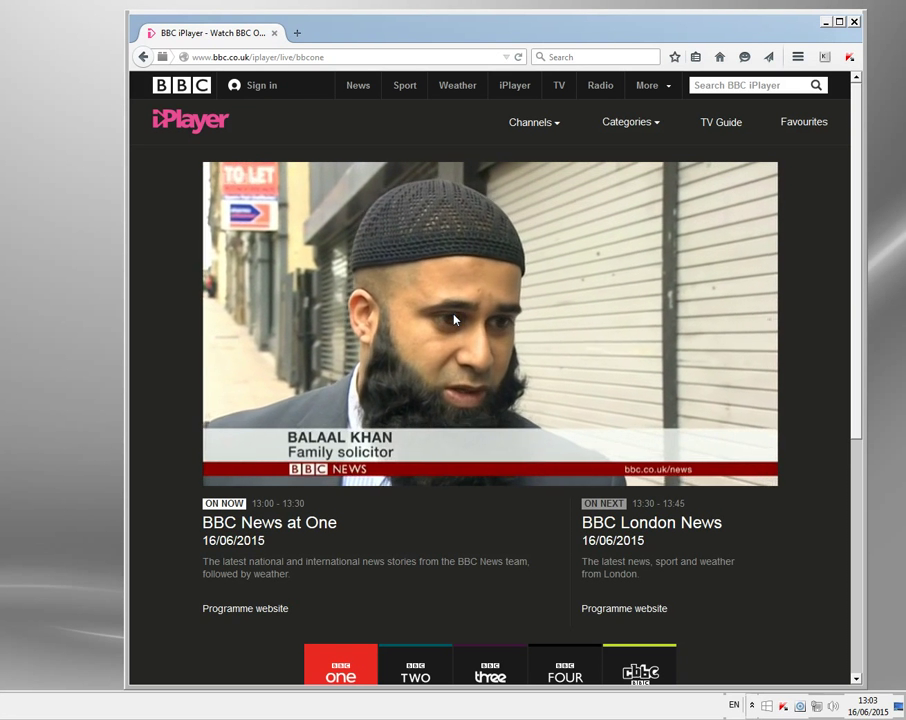
{"action": "mouse_move", "coordinate": [328, 485]}
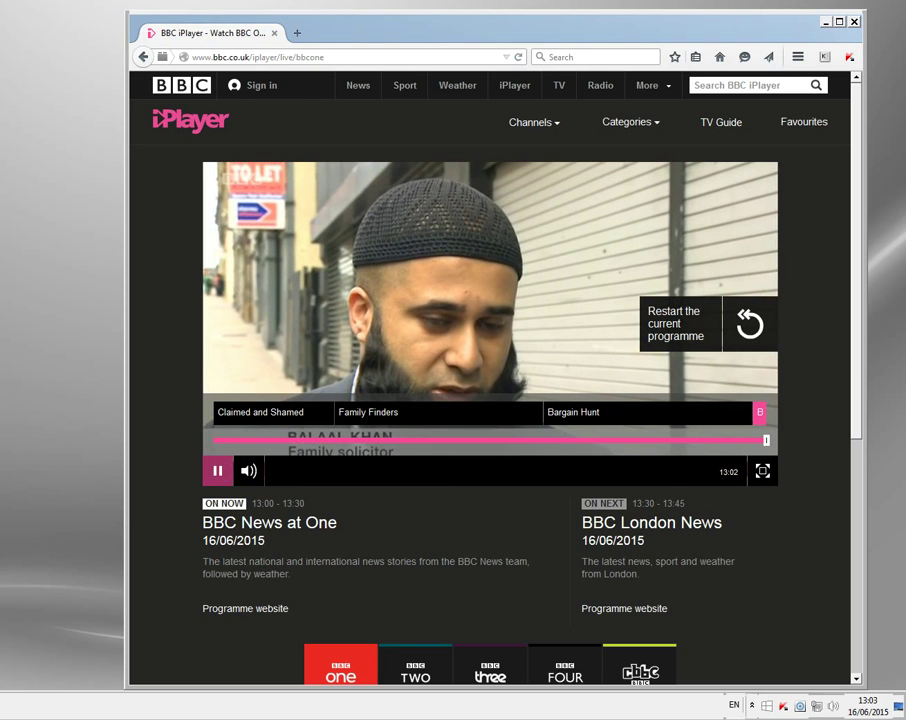
{"action": "left_click", "coordinate": [217, 471]}
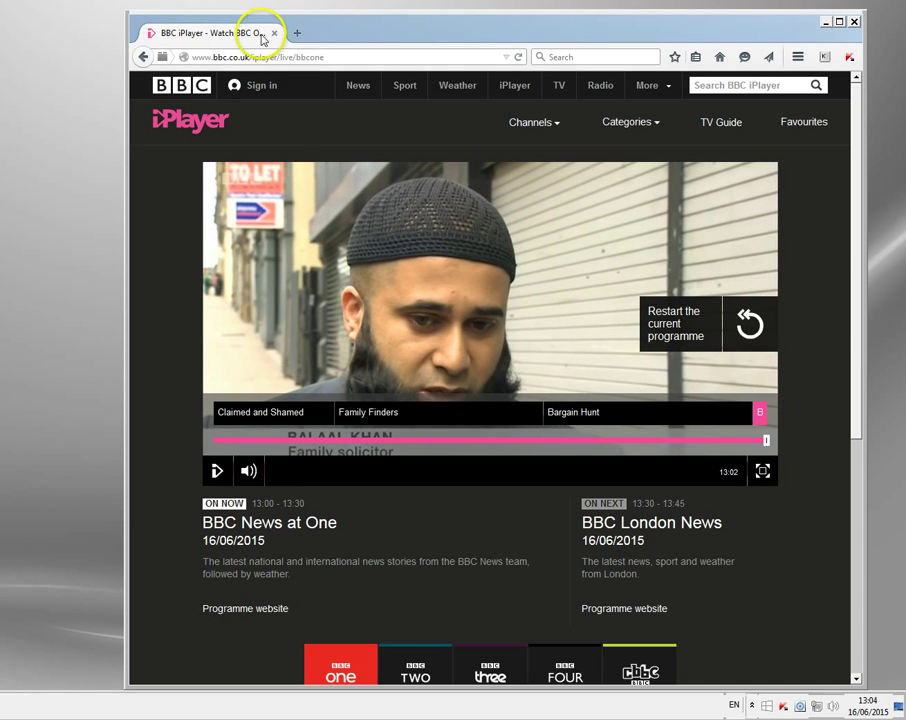
{"action": "left_click", "coordinate": [297, 34]}
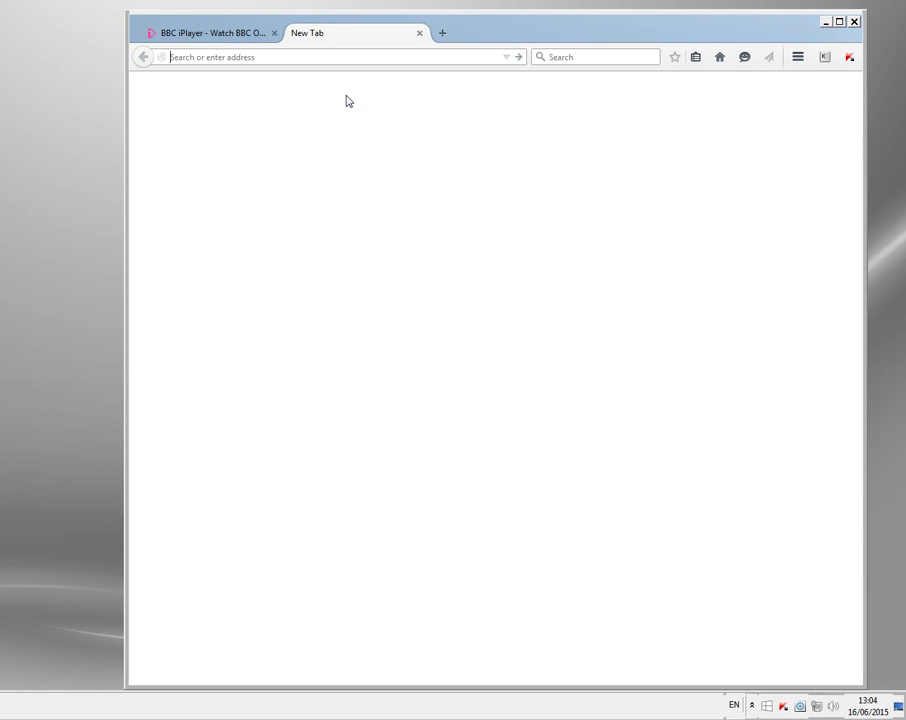